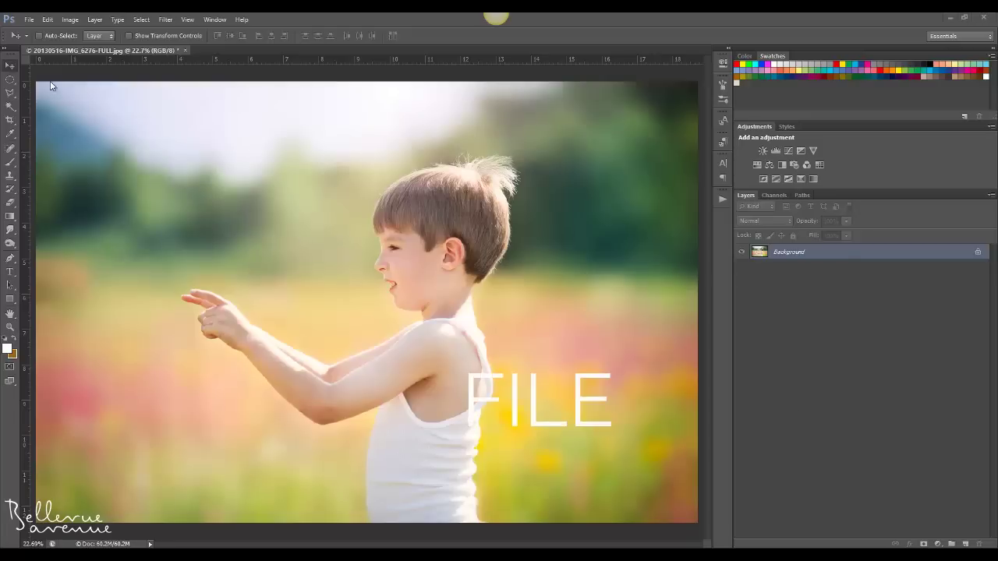
# Step: Place BellevueAvenue-Bubbles-SMALL (3).jpg from Dreamy Bubble Overlays - 3 > Small Bubbles onto the photo
pyautogui.click(29, 20)
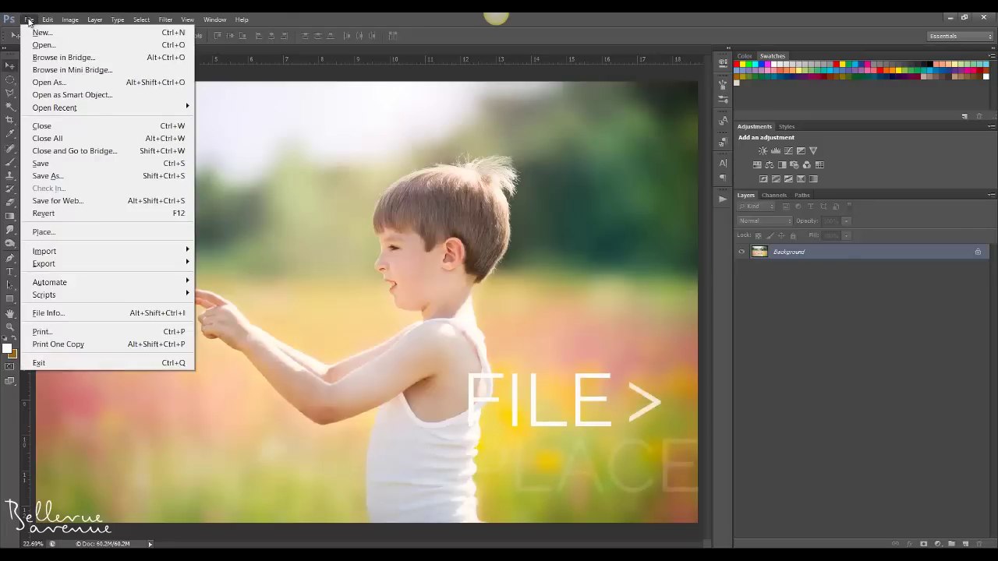
pyautogui.click(58, 233)
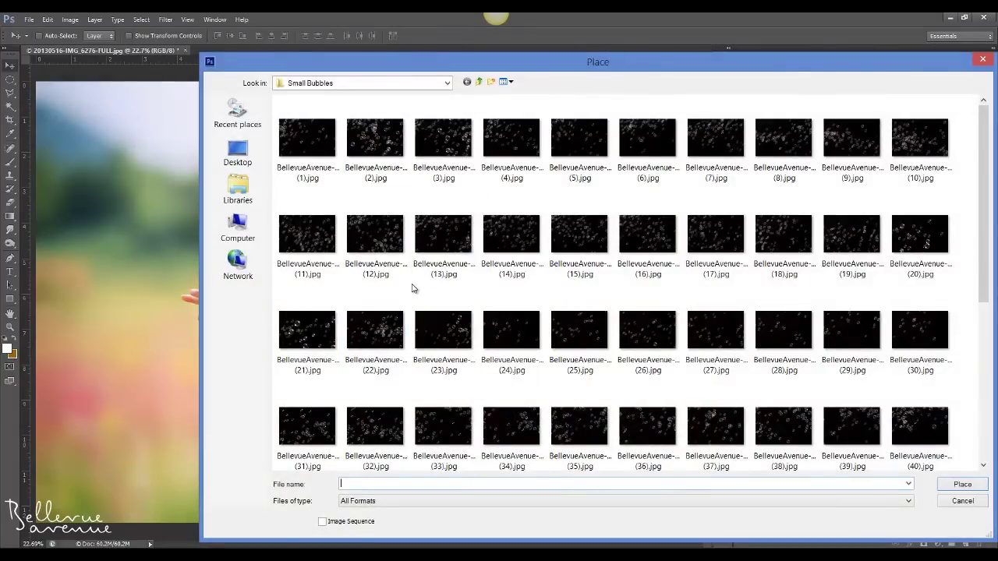
pyautogui.click(480, 82)
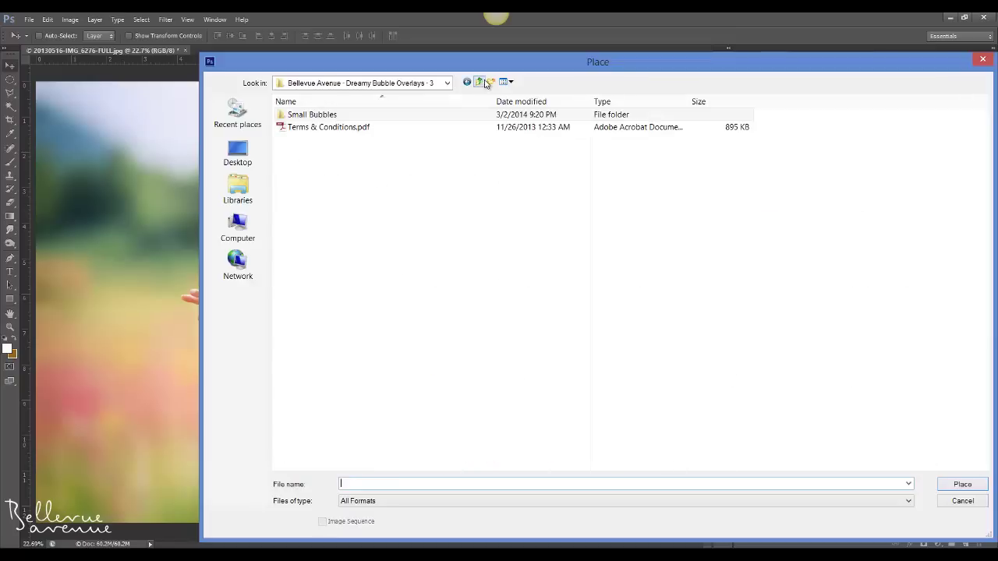
pyautogui.click(480, 82)
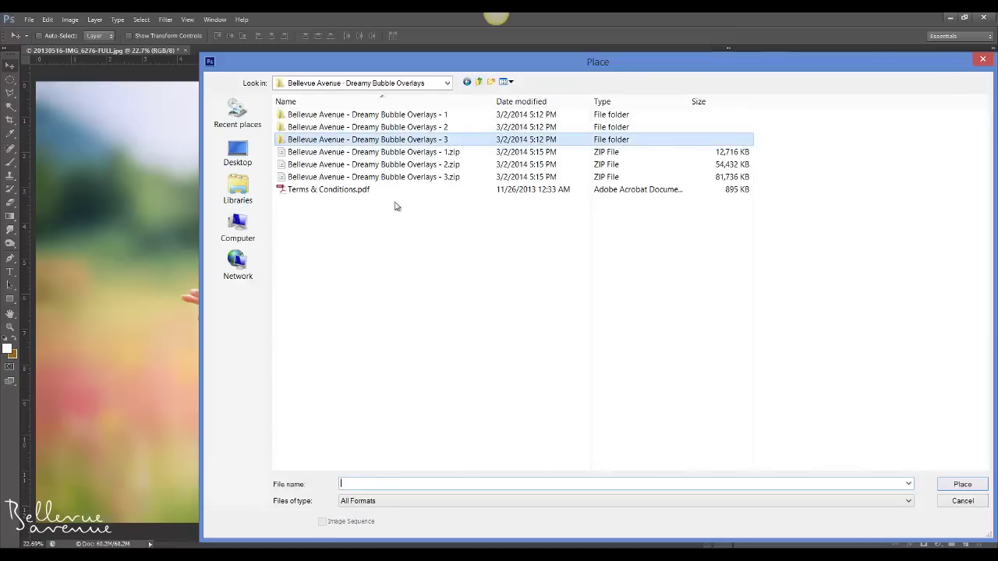
pyautogui.doubleClick(388, 140)
pyautogui.doubleClick(309, 116)
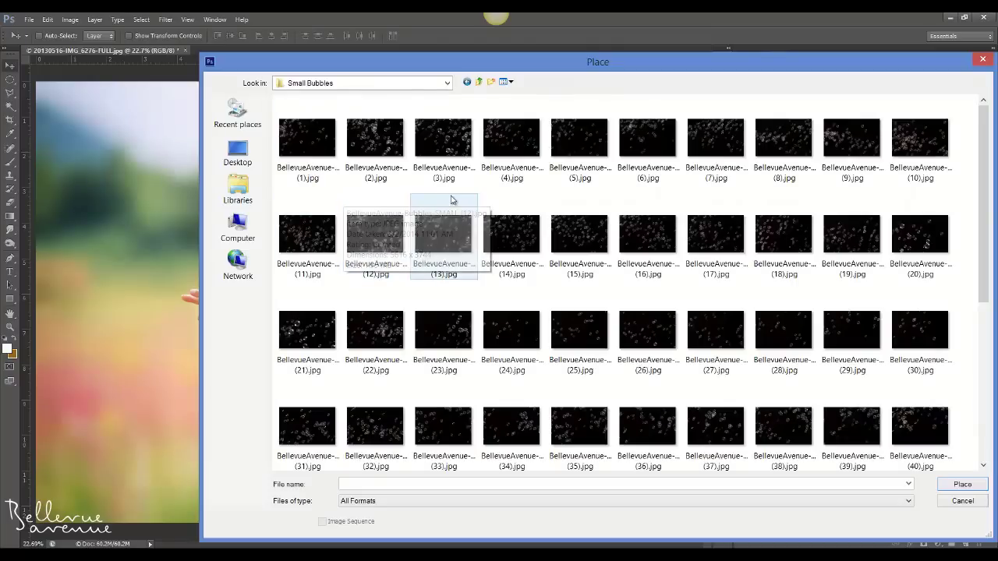
pyautogui.click(457, 138)
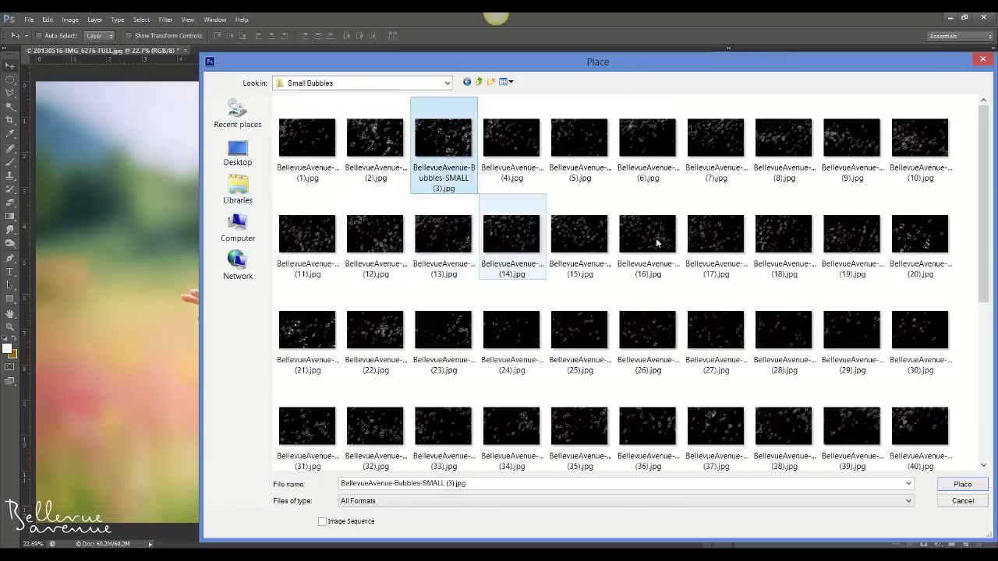
pyautogui.click(963, 485)
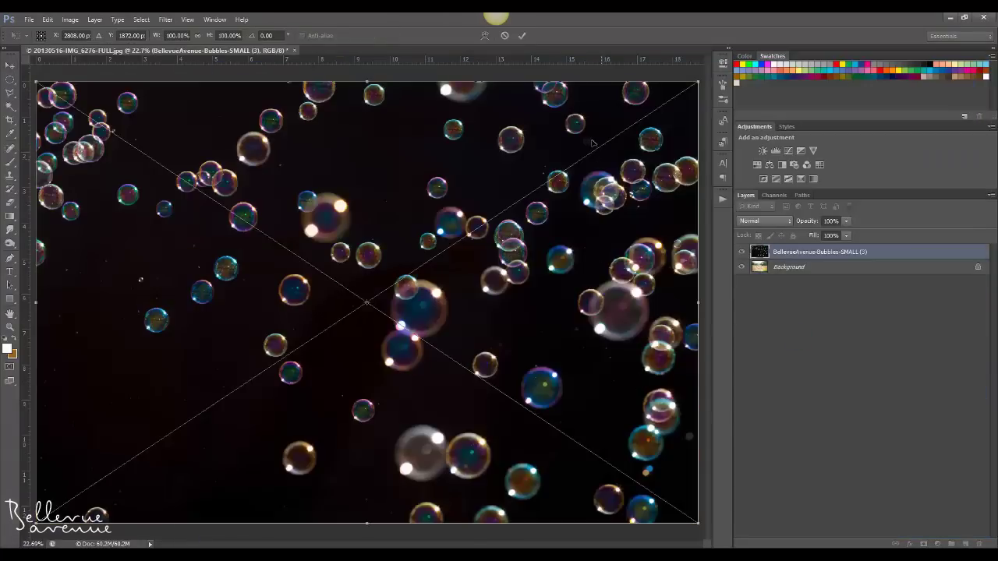
# Step: Commit the small-bubbles overlay, set its blend mode to Screen, and toggle its visibility to compare
pyautogui.click(523, 36)
pyautogui.click(780, 223)
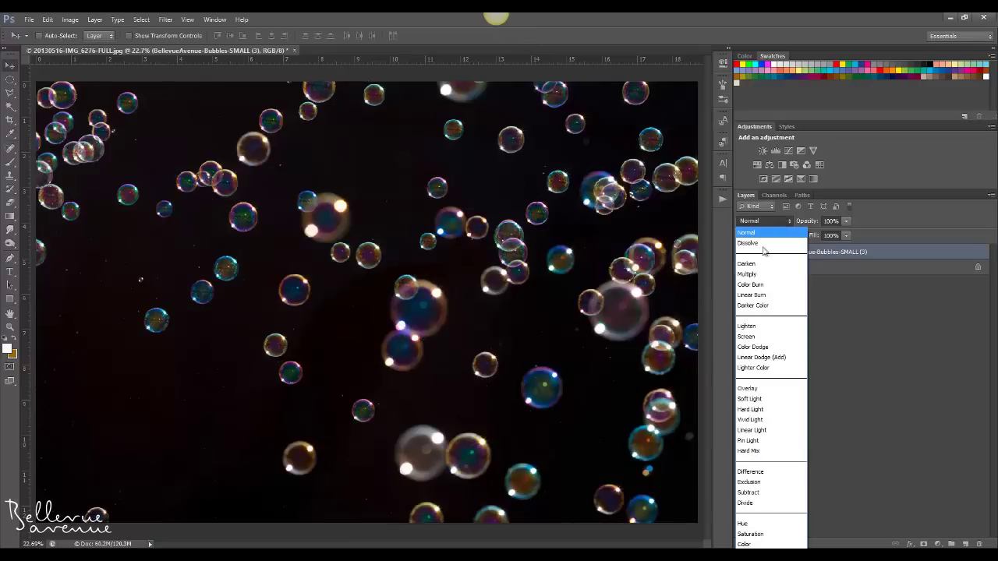
pyautogui.click(755, 338)
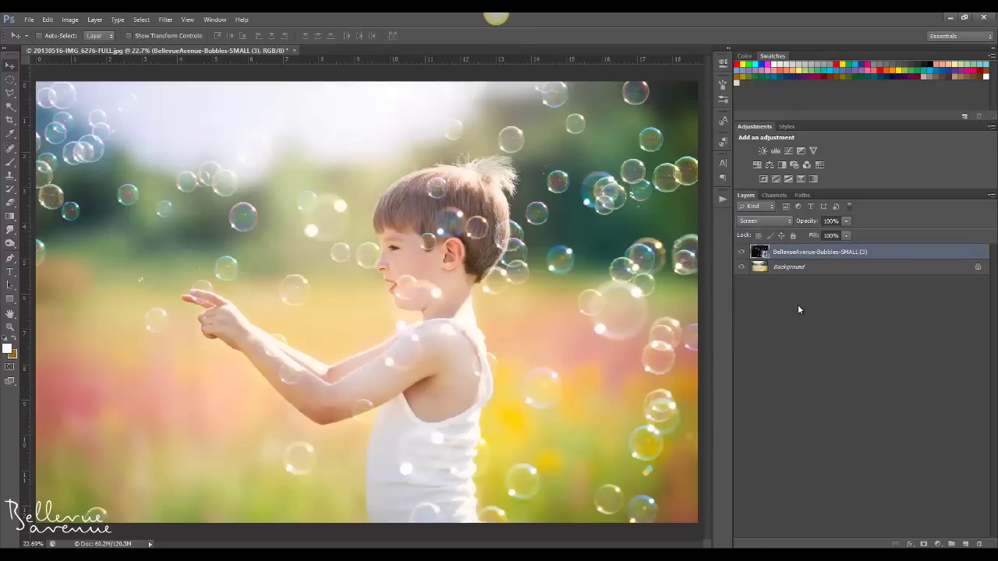
pyautogui.click(741, 252)
pyautogui.click(741, 252)
# Step: Add a white layer mask to the bubbles layer and take the Brush with black foreground
pyautogui.click(924, 545)
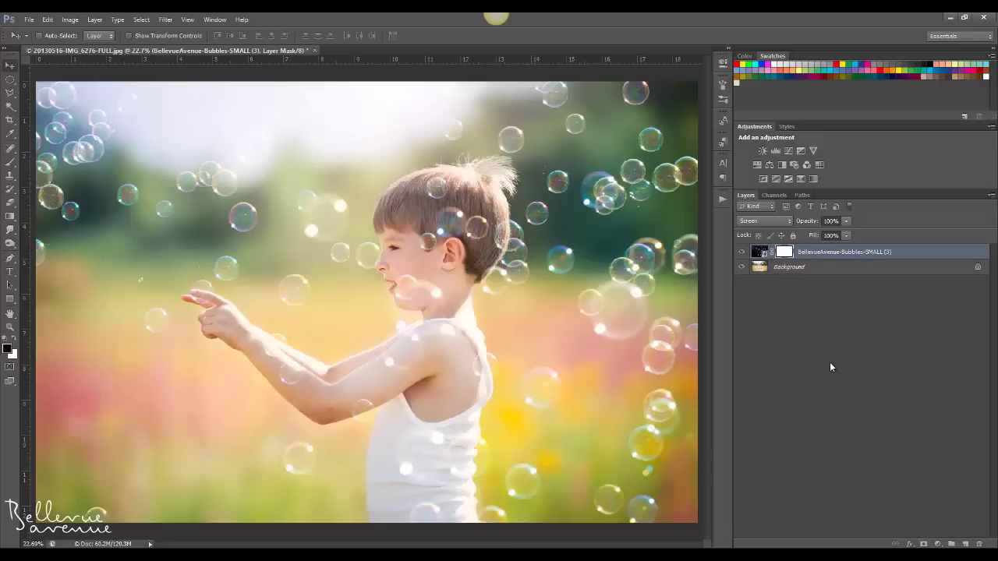
pyautogui.click(9, 164)
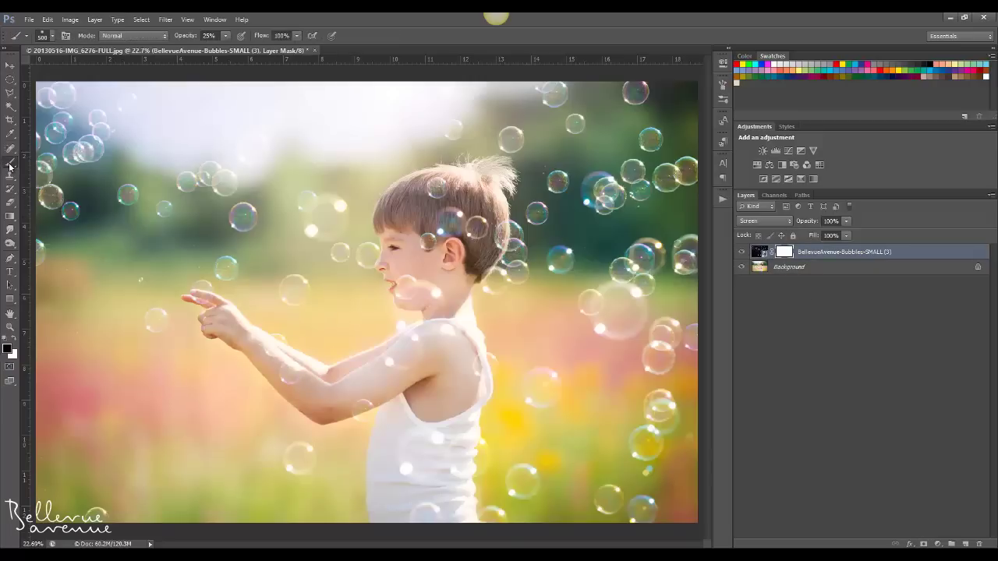
pyautogui.click(9, 351)
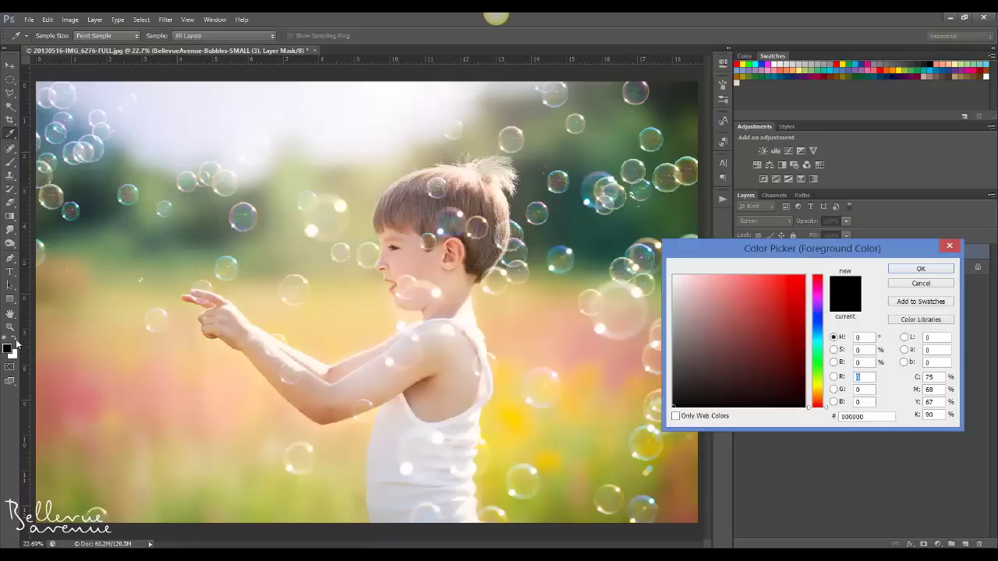
pyautogui.click(899, 266)
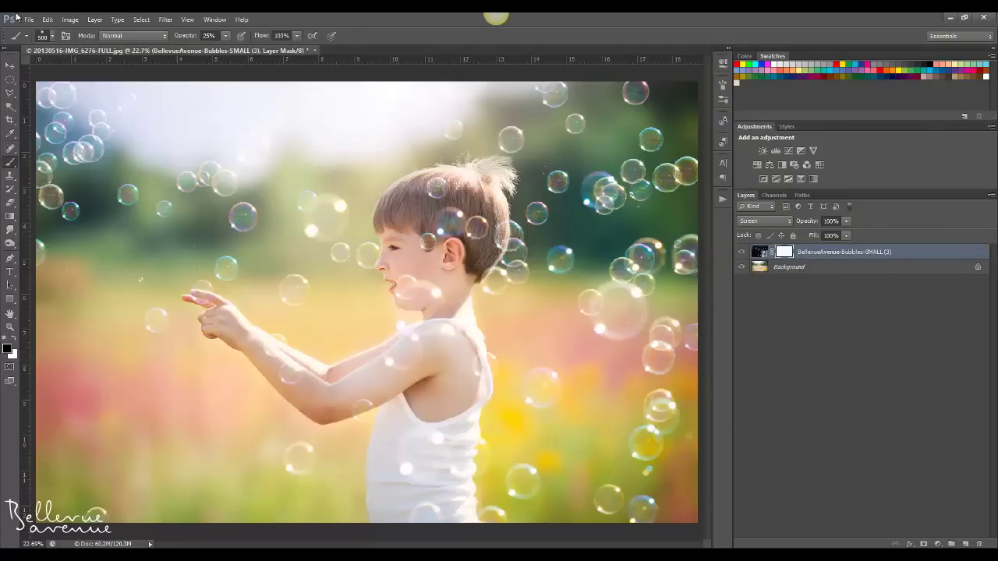
# Step: Set the brush hardness to 0% and its opacity to 100%
pyautogui.click(52, 36)
pyautogui.click(17, 97)
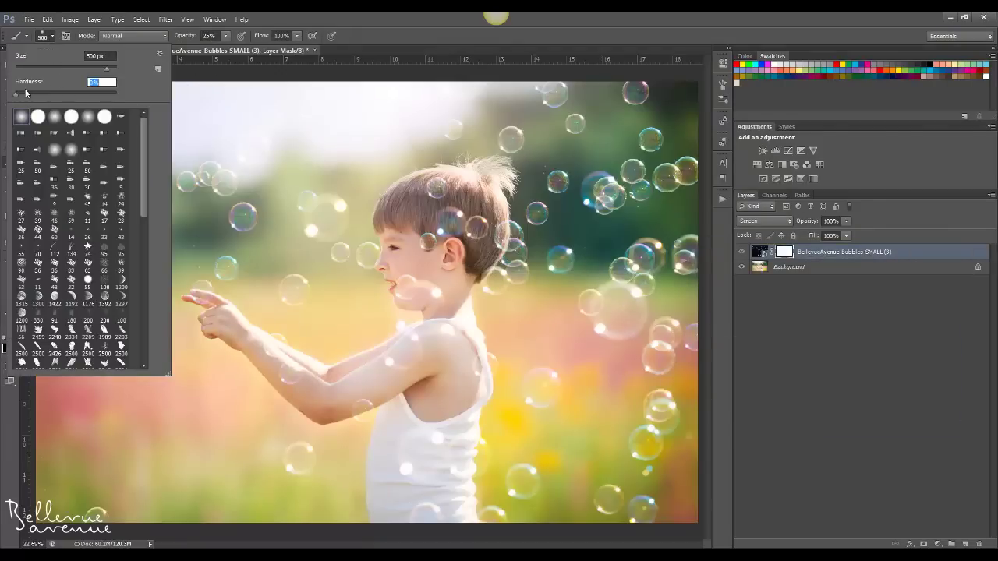
pyautogui.click(225, 37)
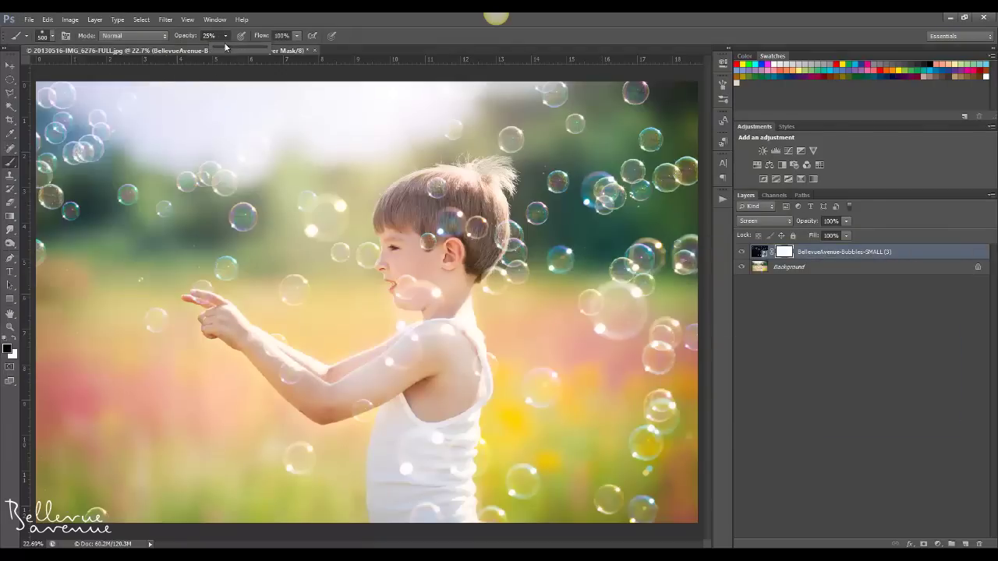
pyautogui.moveTo(230, 52); pyautogui.dragTo(278, 56)
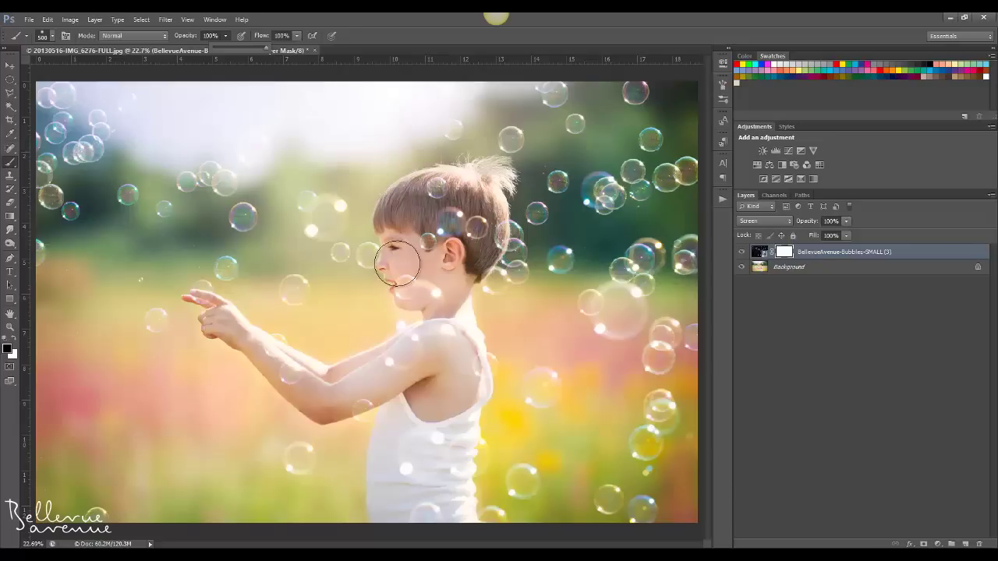
# Step: Shrink the brush to 300 px and mask bubbles off the boy's chin, mouth, neck and hand
pyautogui.press('[')
pyautogui.press('[')
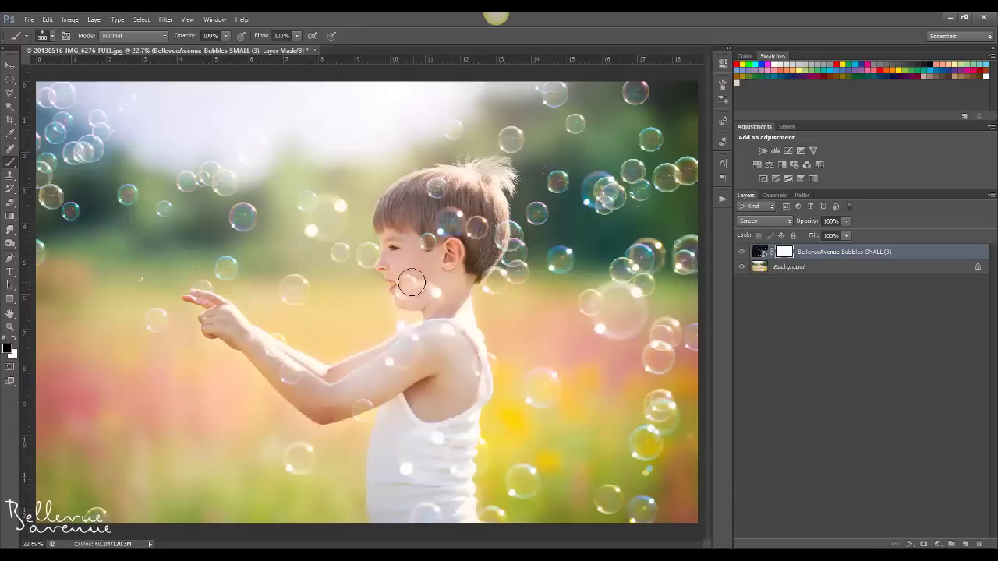
pyautogui.moveTo(406, 282)
pyautogui.mouseDown()
pyautogui.moveTo(439, 301)
pyautogui.moveTo(399, 312)
pyautogui.moveTo(437, 307)
pyautogui.moveTo(432, 361)
pyautogui.moveTo(441, 359)
pyautogui.moveTo(383, 348)
pyautogui.moveTo(401, 341)
pyautogui.mouseUp()
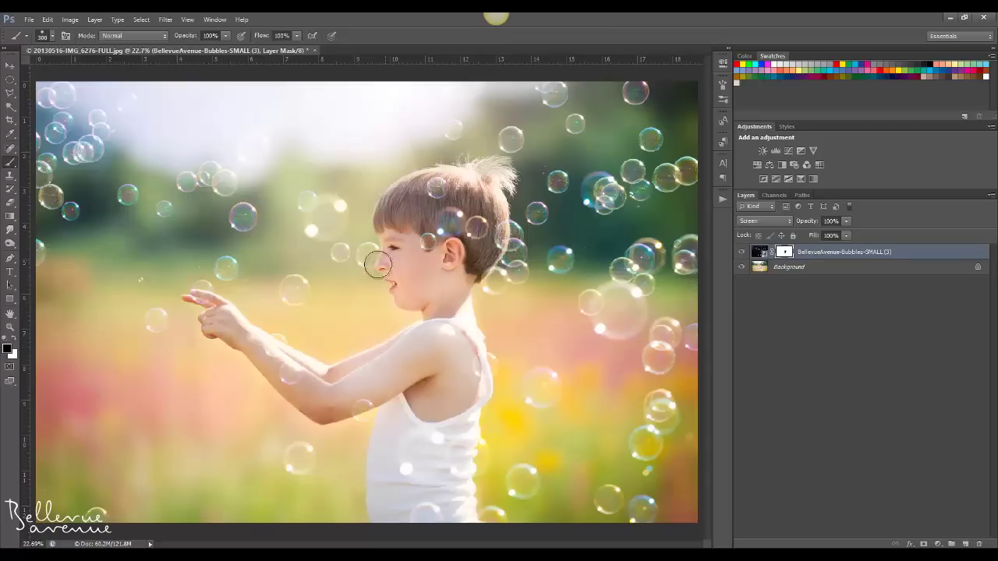
pyautogui.moveTo(374, 251)
pyautogui.mouseDown()
pyautogui.moveTo(366, 272)
pyautogui.moveTo(461, 355)
pyautogui.mouseUp()
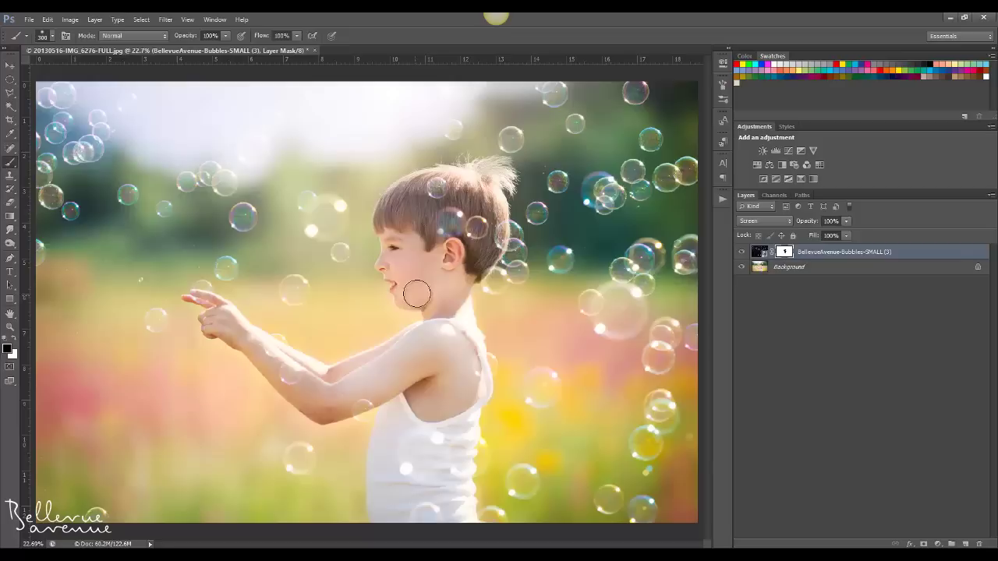
pyautogui.moveTo(382, 285); pyautogui.dragTo(457, 294)
pyautogui.moveTo(199, 312); pyautogui.dragTo(210, 308)
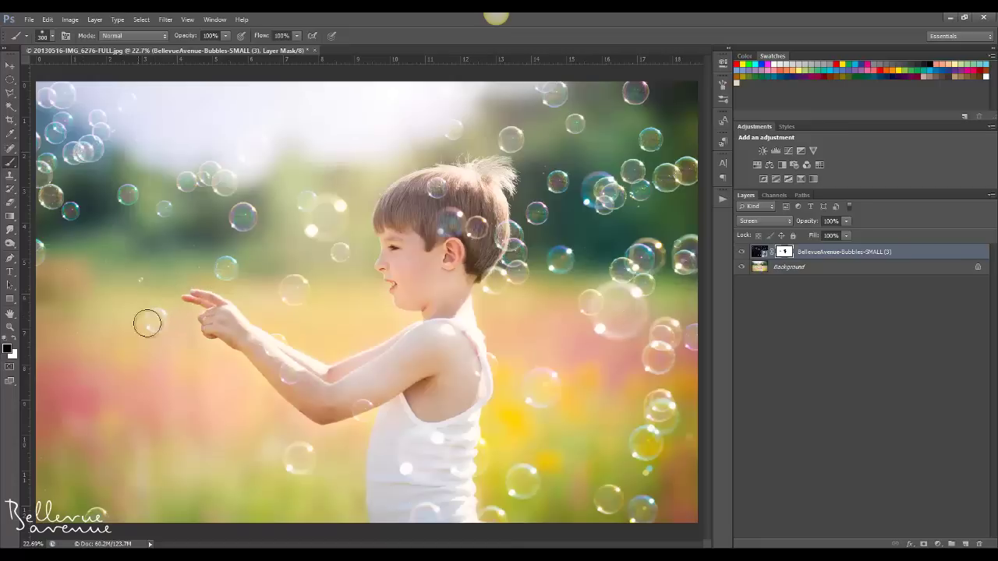
pyautogui.click(144, 281)
# Step: Place BellevueAvenue-Bubbles-SINGLES (2).jpg from Dreamy Bubble Overlays - 1 > Single Bubbles onto the photo
pyautogui.click(29, 20)
pyautogui.click(42, 232)
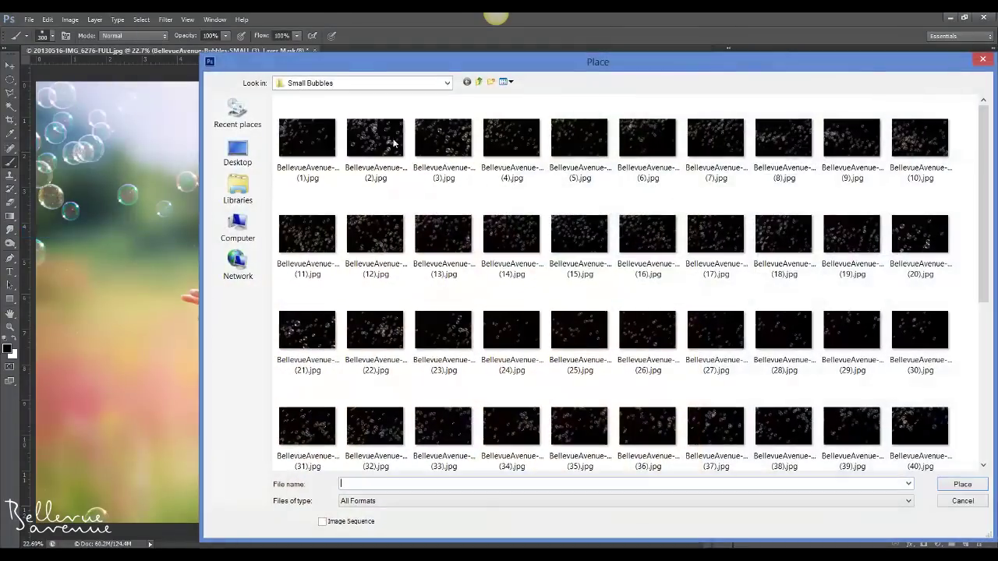
pyautogui.click(479, 83)
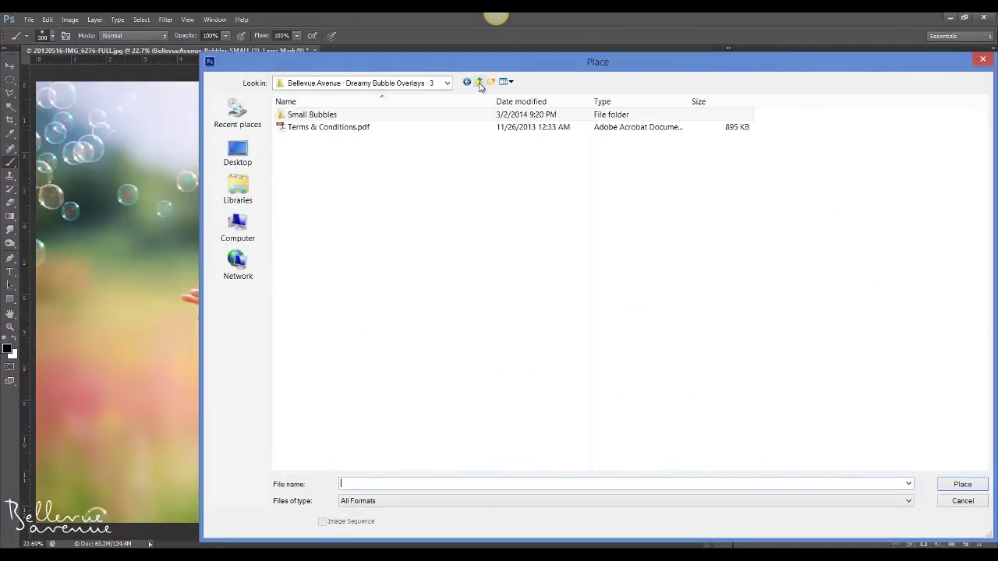
pyautogui.click(480, 82)
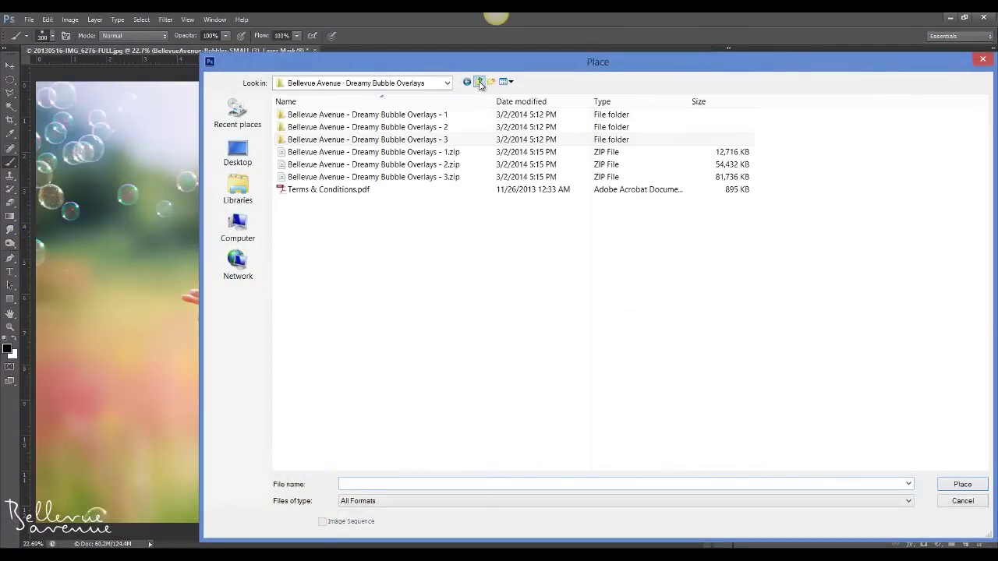
pyautogui.doubleClick(396, 116)
pyautogui.doubleClick(312, 127)
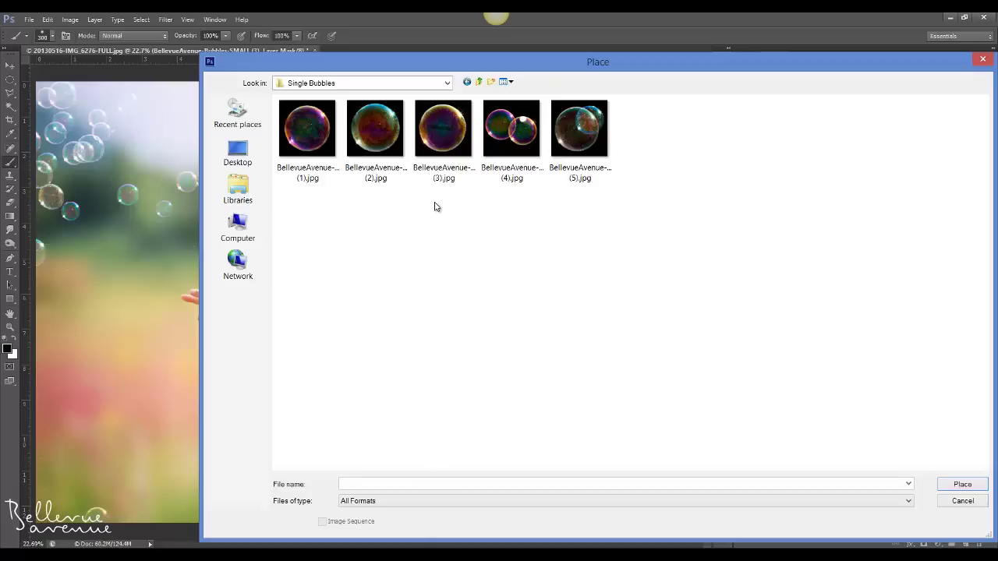
pyautogui.click(375, 131)
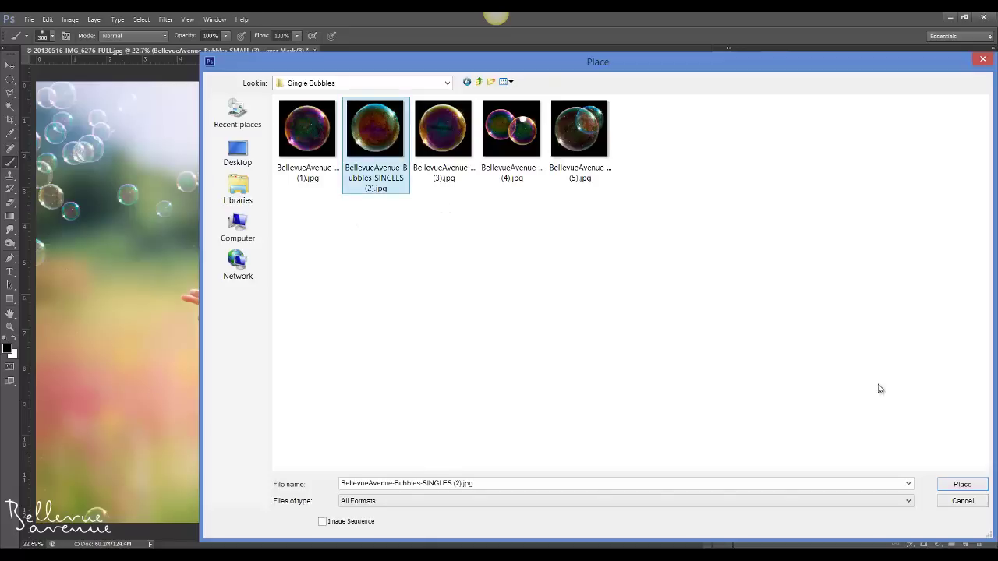
pyautogui.click(961, 484)
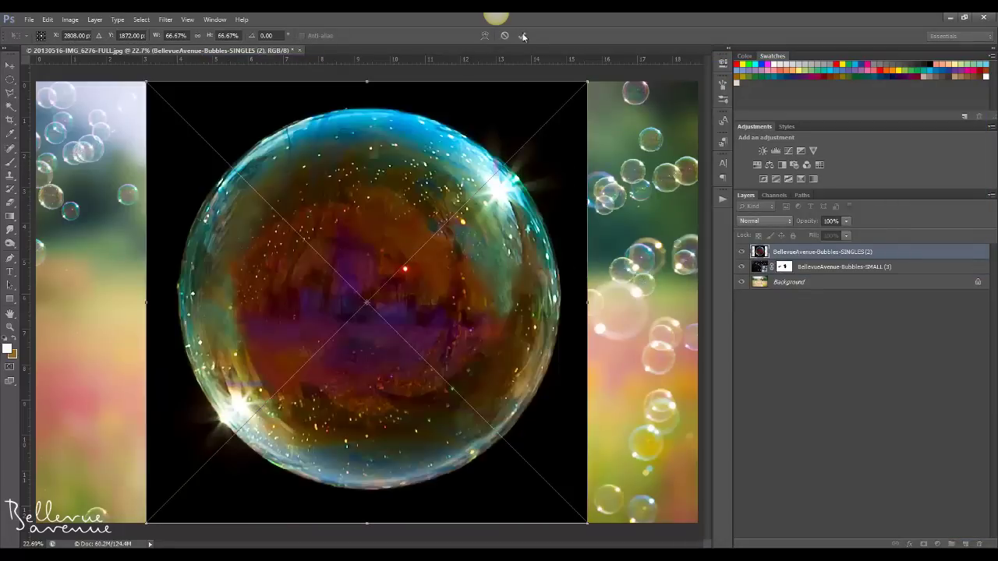
# Step: Commit the large single-bubble layer and set its blend mode to Screen
pyautogui.click(523, 37)
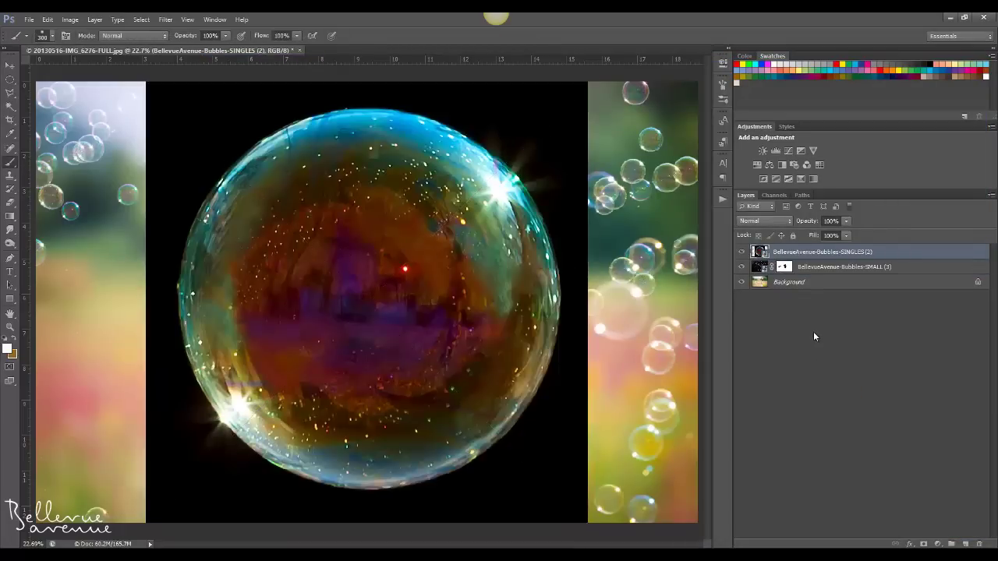
pyautogui.click(776, 221)
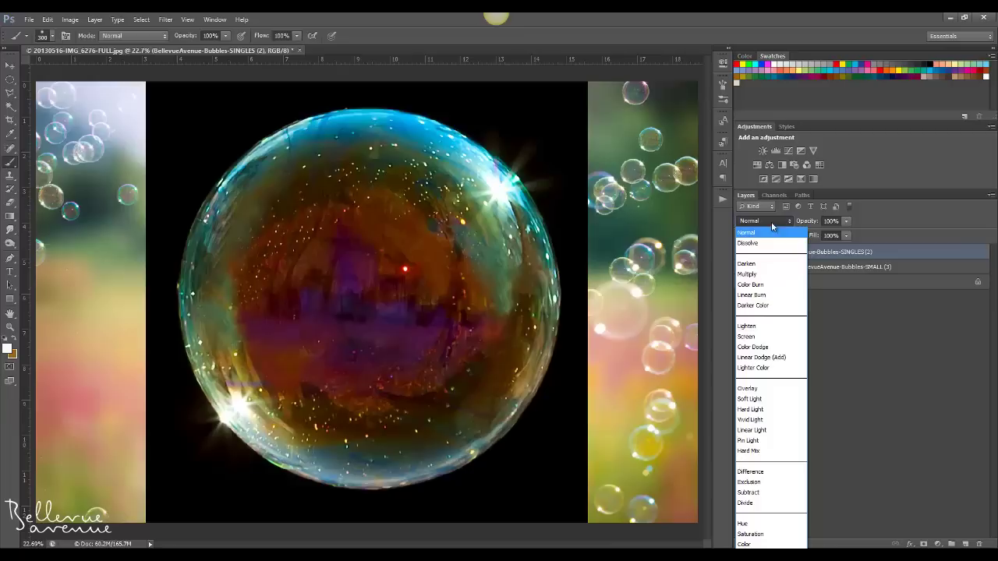
pyautogui.click(748, 337)
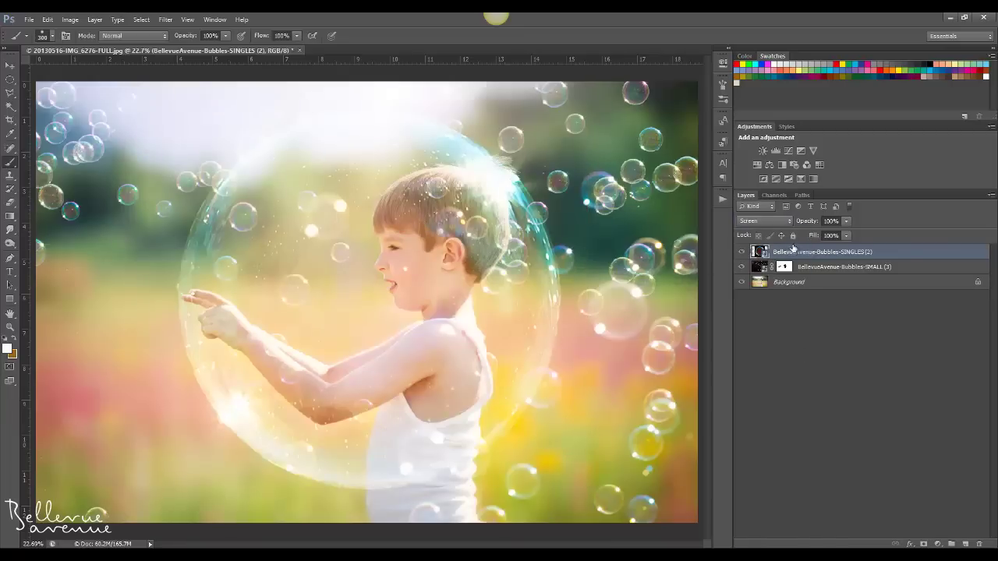
pyautogui.click(10, 65)
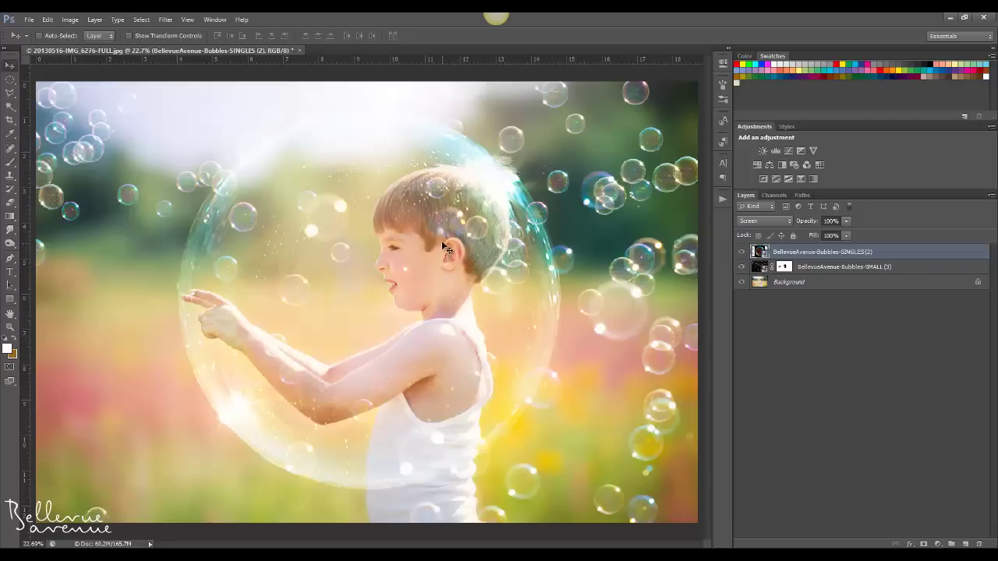
# Step: Scale the single bubble down to about 9% and position it just beyond the boy's hand
pyautogui.hotkey('ctrl', 't')
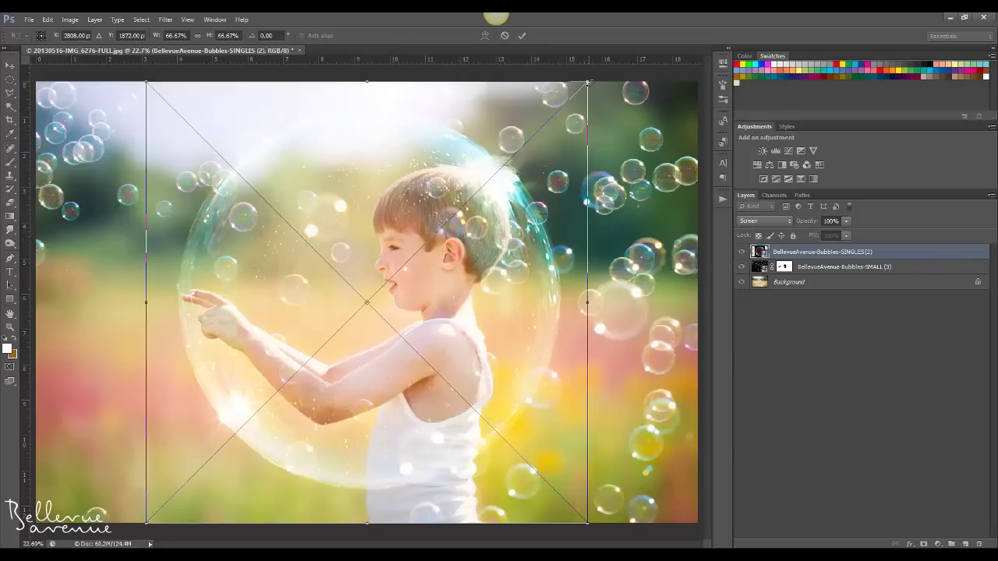
pyautogui.moveTo(588, 81); pyautogui.dragTo(157, 283)
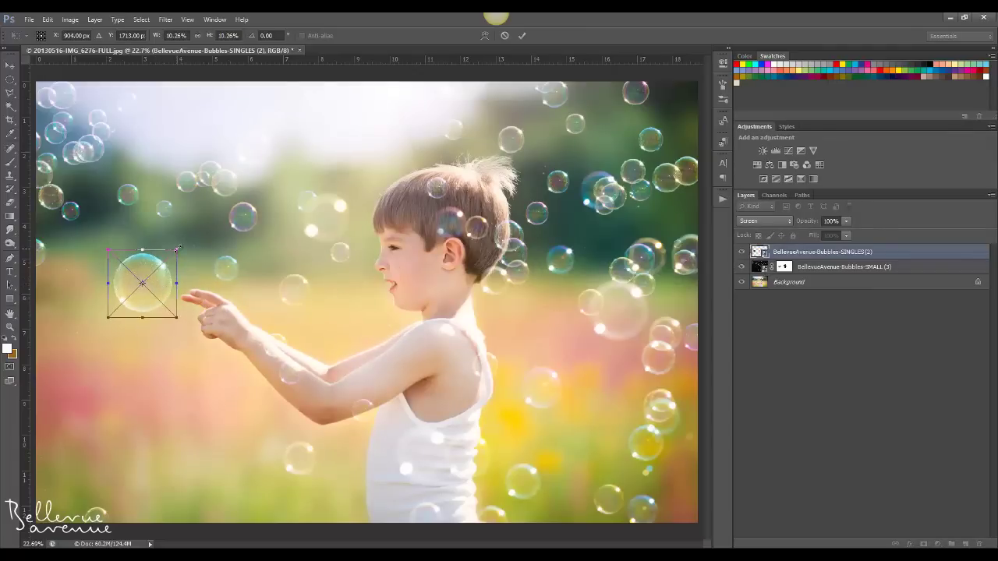
pyautogui.moveTo(178, 249); pyautogui.dragTo(173, 254)
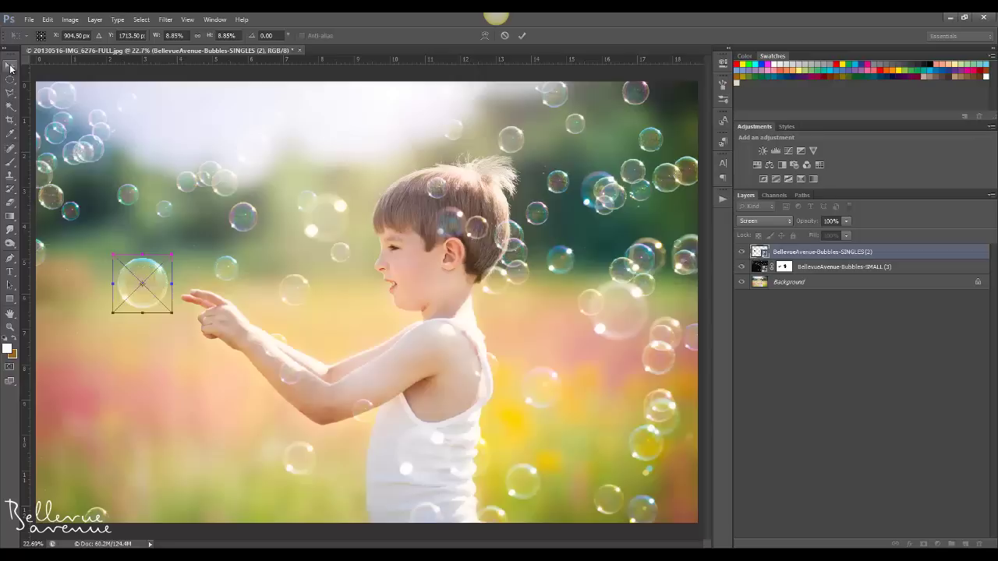
pyautogui.click(521, 36)
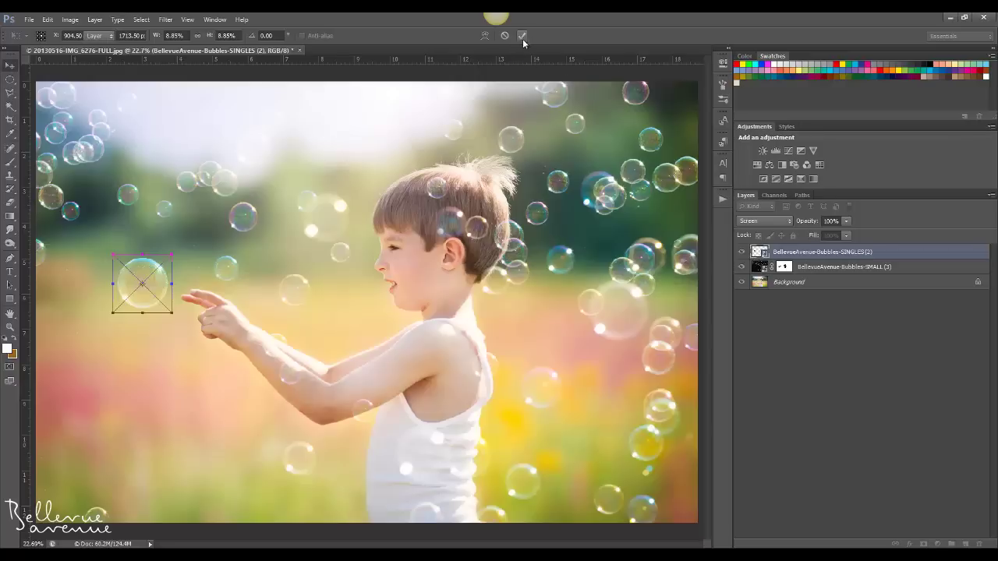
pyautogui.moveTo(147, 284); pyautogui.dragTo(147, 286)
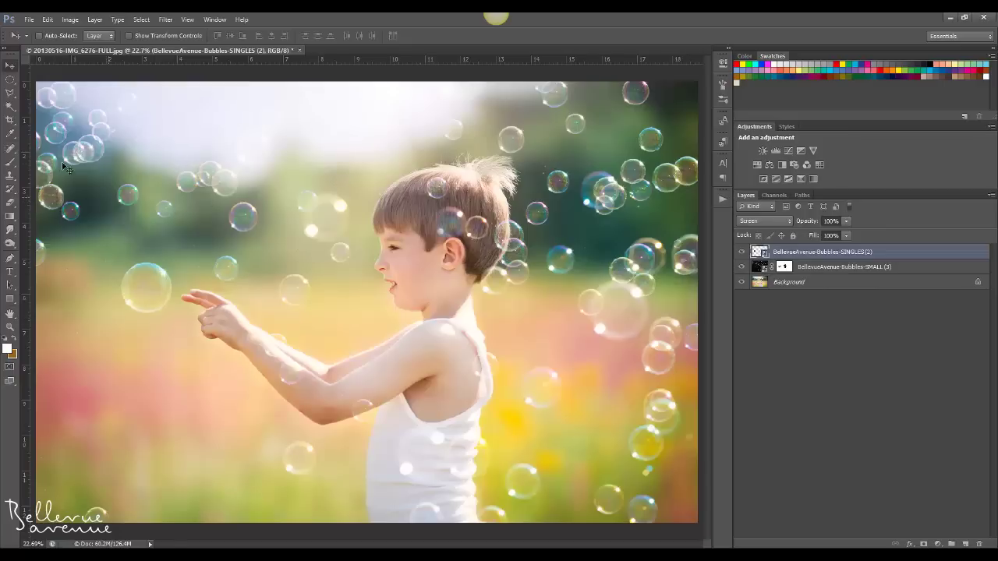
# Step: Place BellevueAvenue-Bubbles-BLURRY-BACKGROUND (1).jpg from the Blurry Background Bubbles folder as a new top layer
pyautogui.click(28, 20)
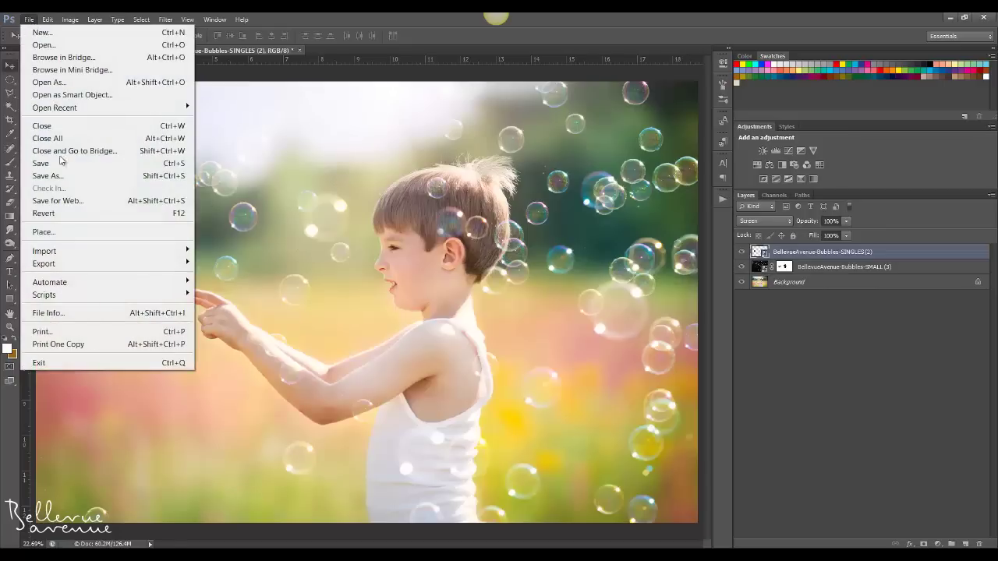
pyautogui.click(44, 234)
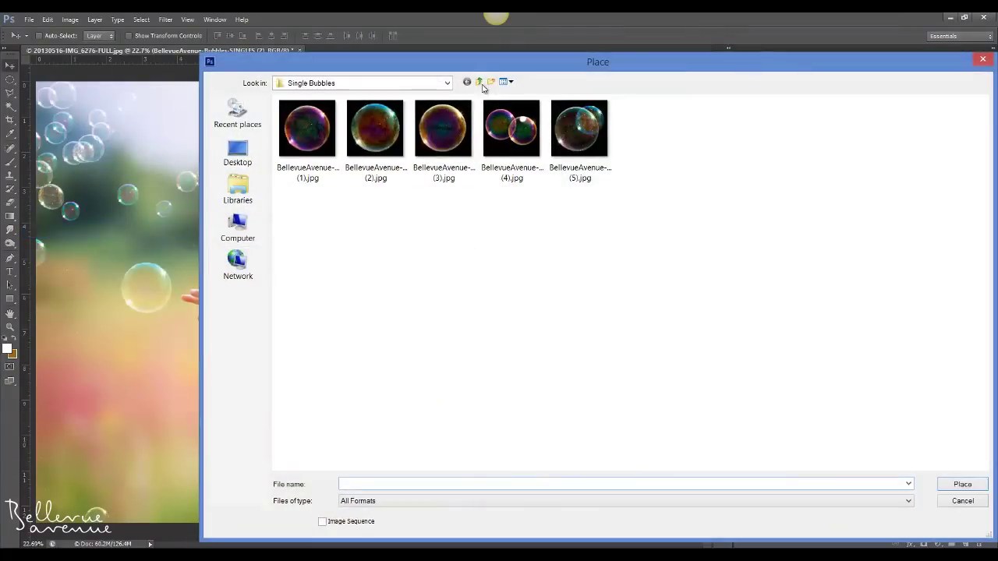
pyautogui.click(480, 83)
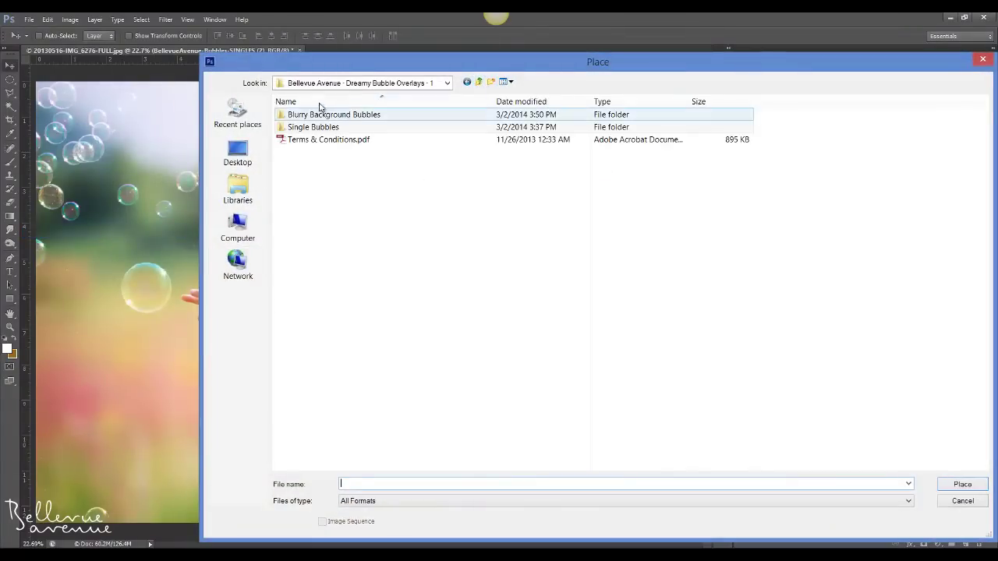
pyautogui.click(349, 116)
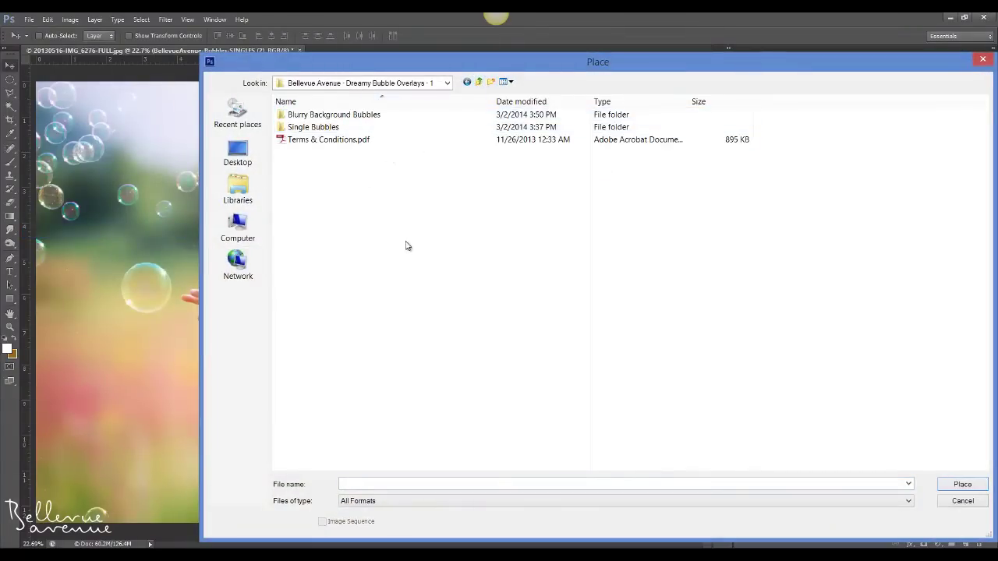
pyautogui.doubleClick(284, 116)
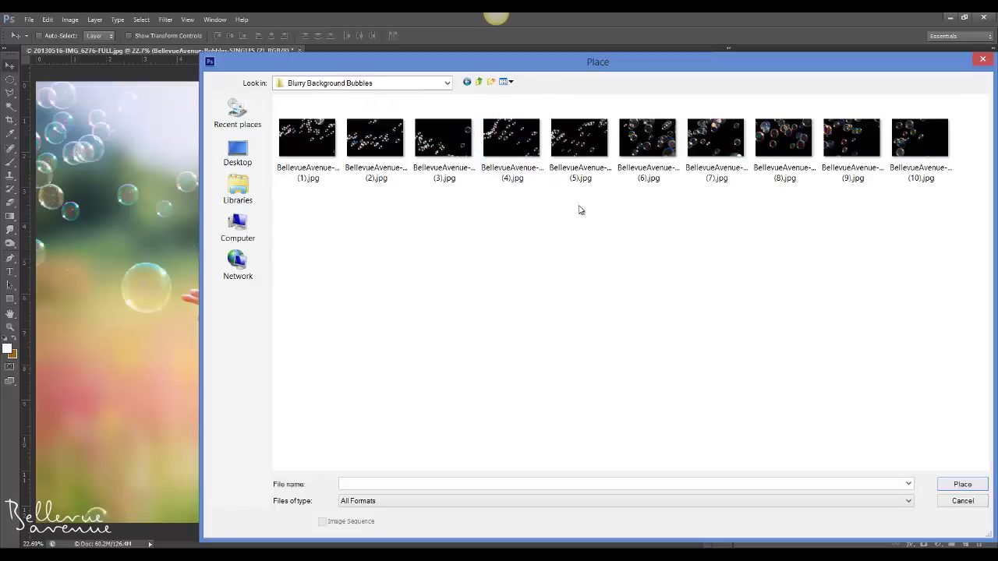
pyautogui.click(521, 165)
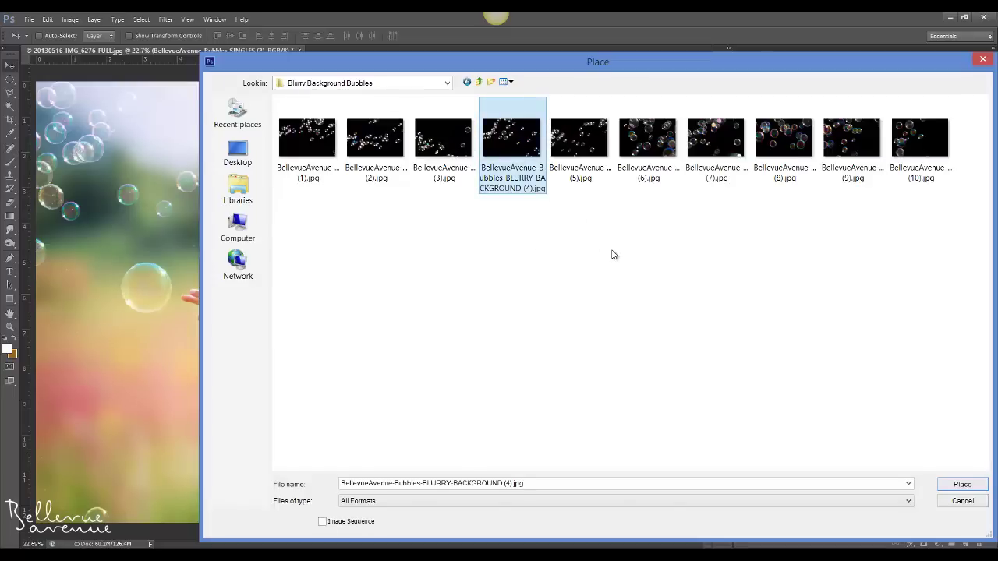
pyautogui.click(324, 152)
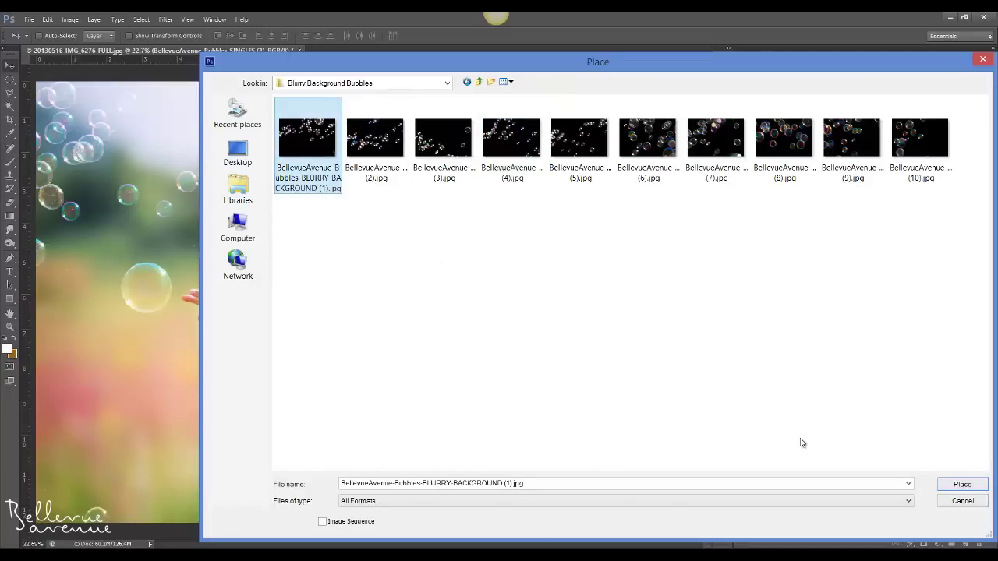
pyautogui.click(961, 485)
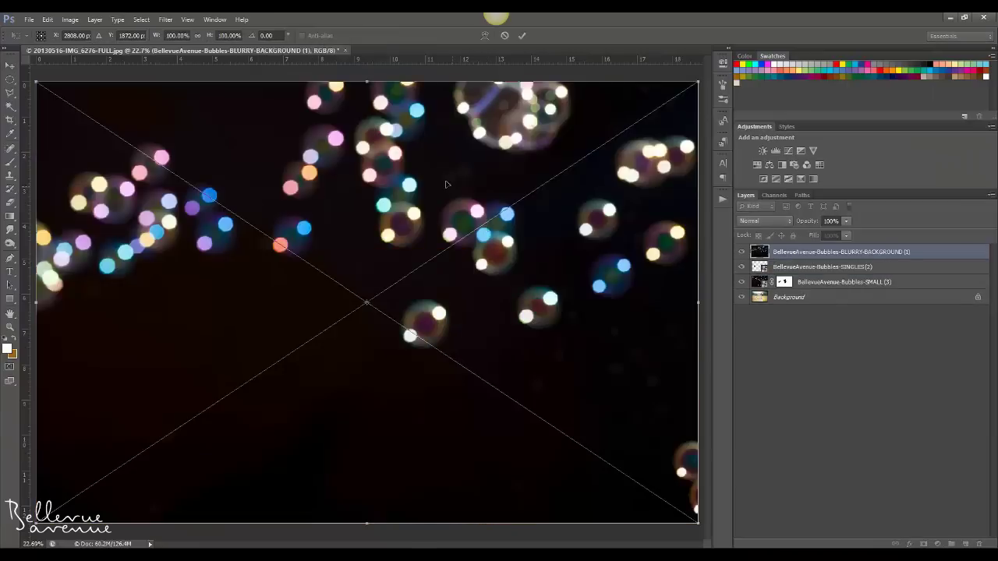
# Step: Commit the blurry bubbles layer and set its blend mode to Screen
pyautogui.click(522, 35)
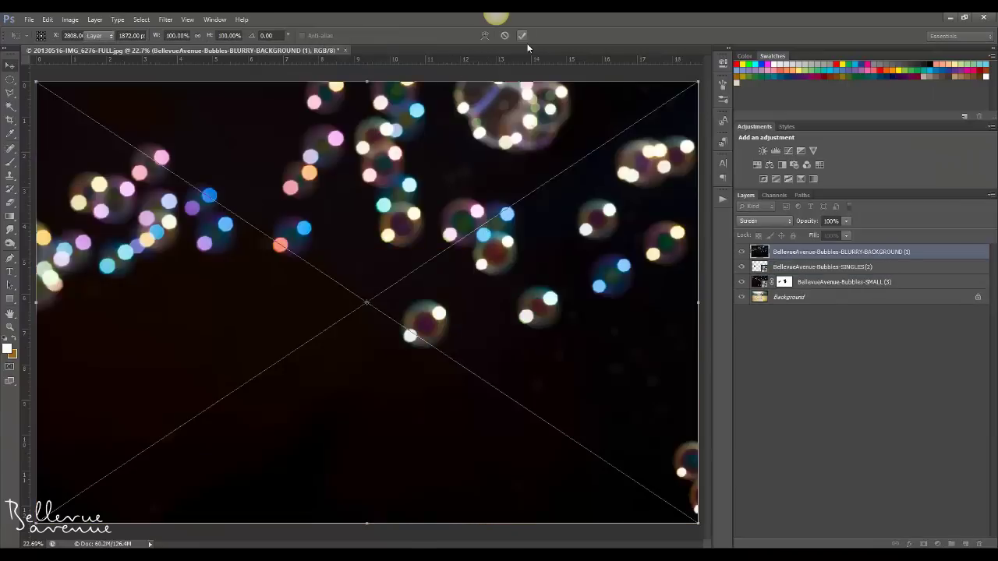
pyautogui.click(779, 221)
pyautogui.click(755, 340)
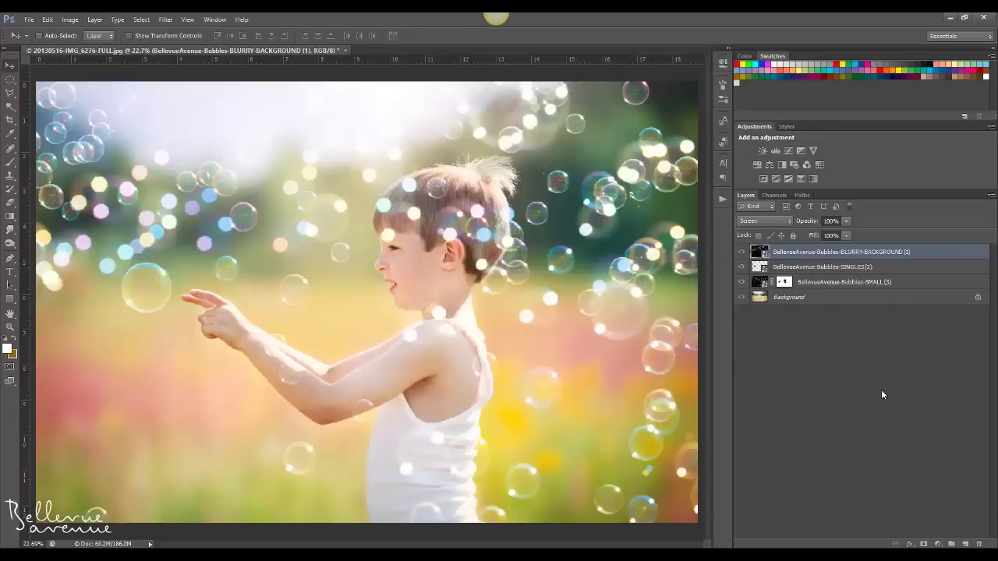
# Step: Add a layer mask and paint black over the boy's face and hair to hide the bokeh
pyautogui.click(924, 544)
pyautogui.press('d')
pyautogui.click(10, 162)
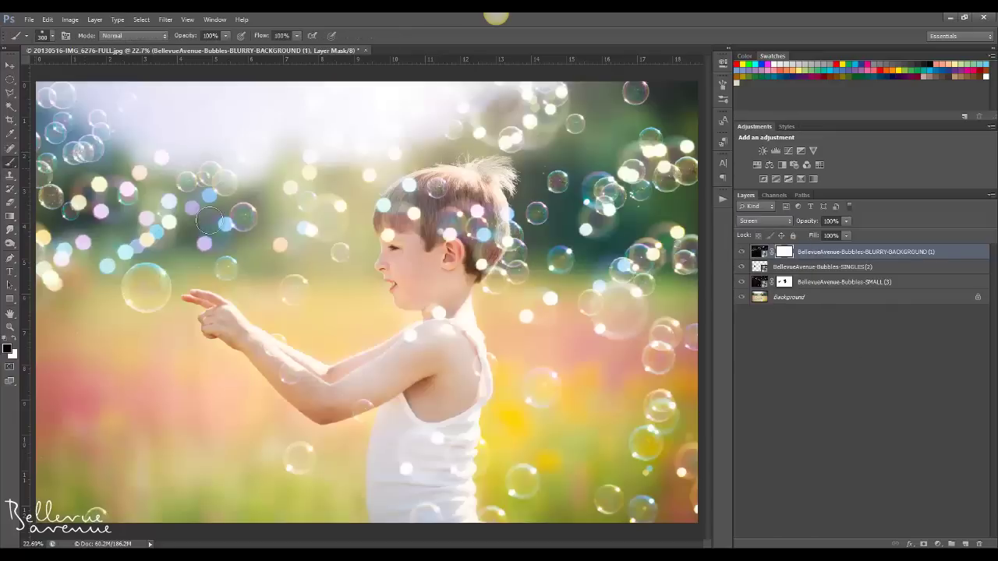
pyautogui.moveTo(386, 238)
pyautogui.mouseDown()
pyautogui.moveTo(392, 257)
pyautogui.moveTo(429, 209)
pyautogui.moveTo(468, 219)
pyautogui.moveTo(477, 234)
pyautogui.mouseUp()
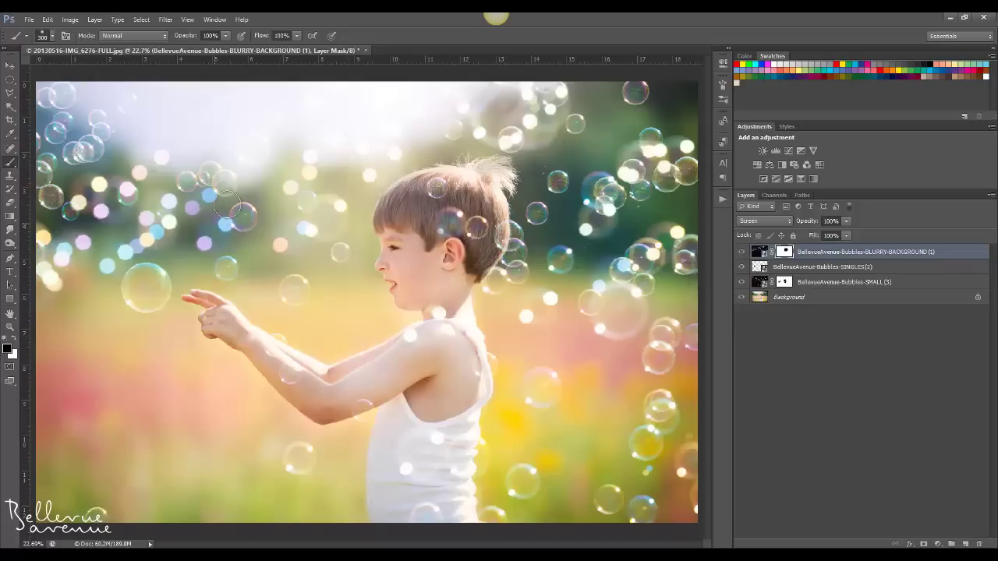
pyautogui.click(741, 253)
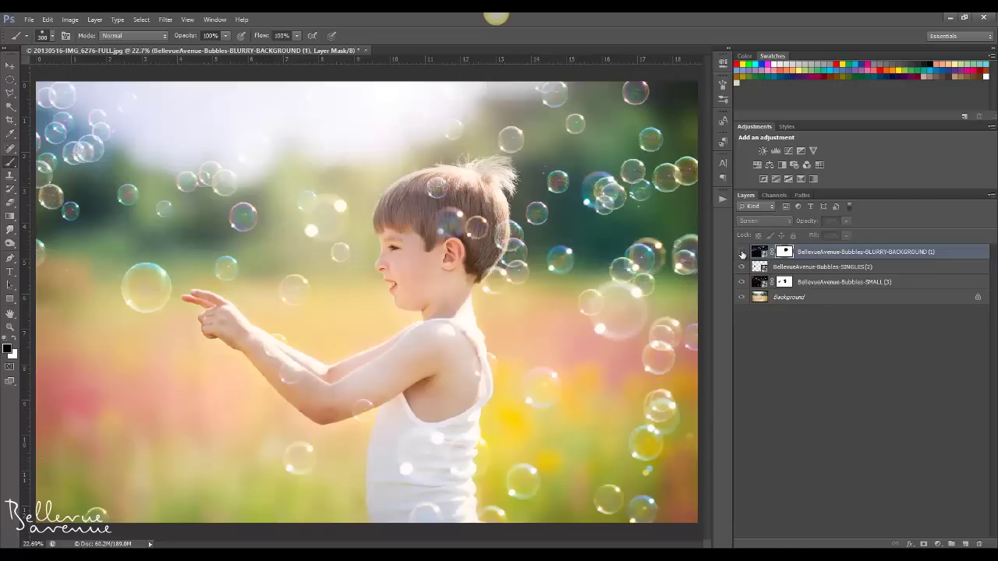
pyautogui.click(741, 253)
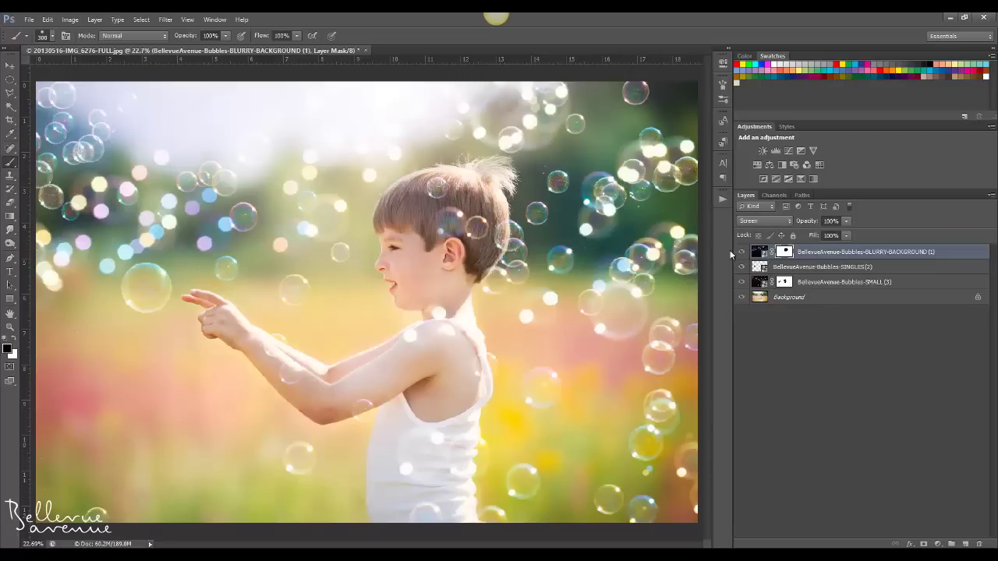
pyautogui.click(742, 252)
pyautogui.click(741, 253)
pyautogui.keyDown('alt'); pyautogui.click(742, 298); pyautogui.keyUp('alt')
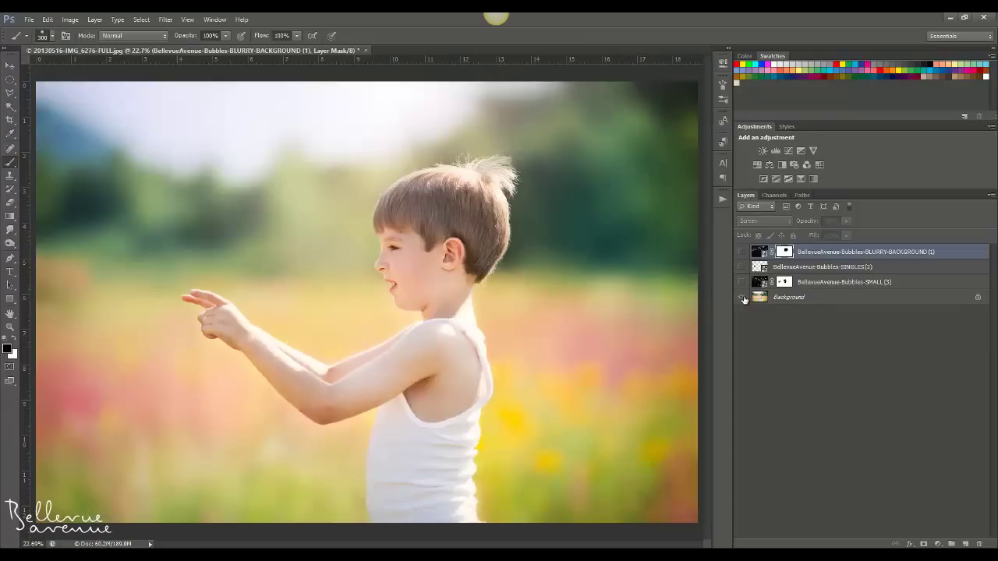
pyautogui.keyDown('alt'); pyautogui.click(742, 298); pyautogui.keyUp('alt')
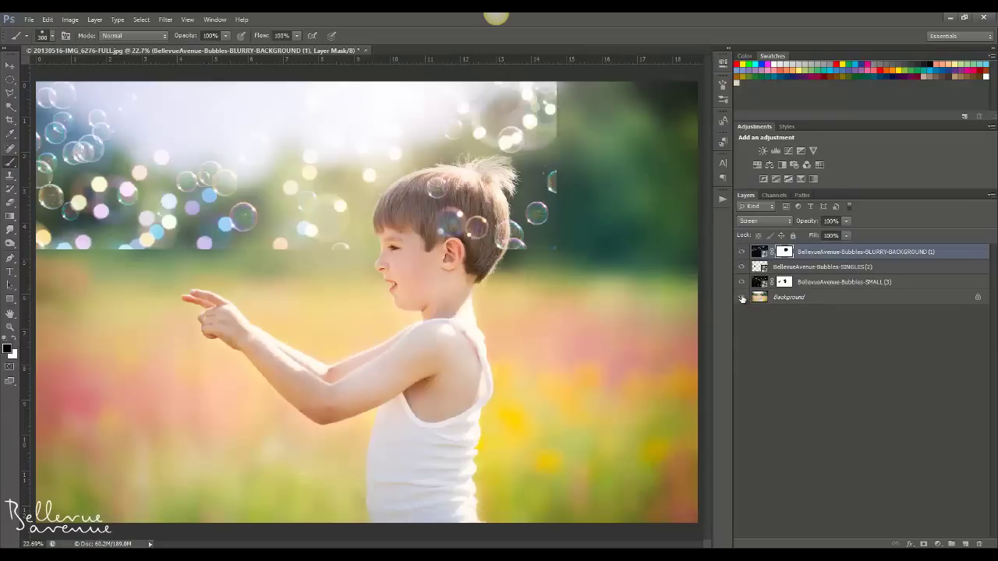